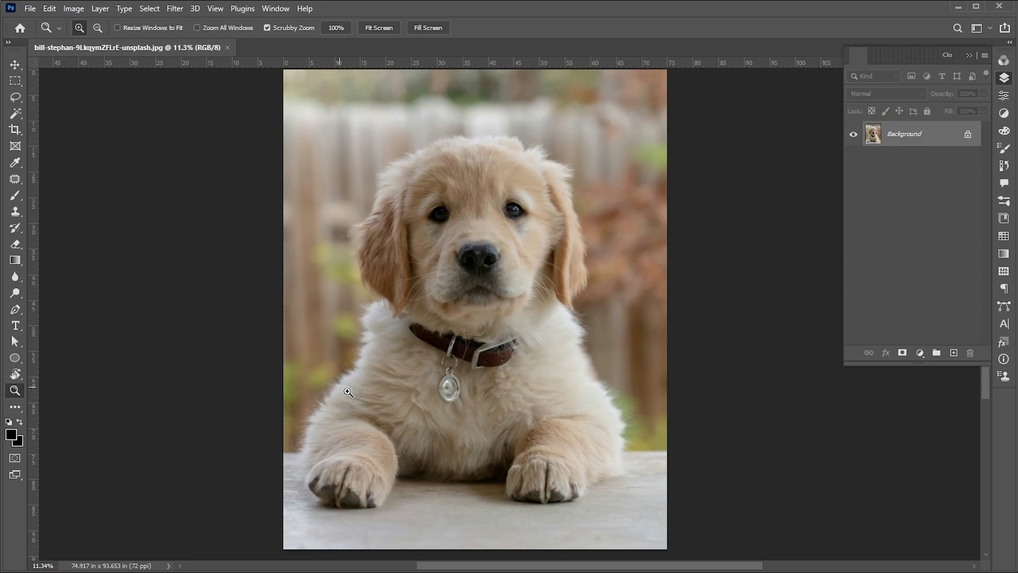
# Step: Zoom in and draw a Pen path from the puppy's left front leg up along its ear
pyautogui.moveTo(342, 392); pyautogui.dragTo(366, 397)
pyautogui.press('p')
pyautogui.click(327, 399)
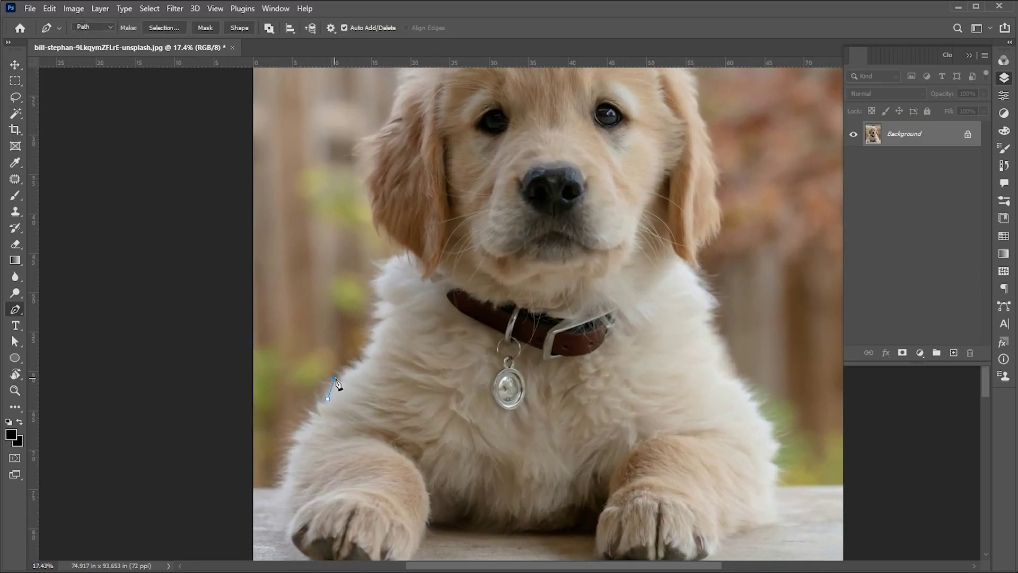
pyautogui.moveTo(388, 272); pyautogui.dragTo(375, 158)
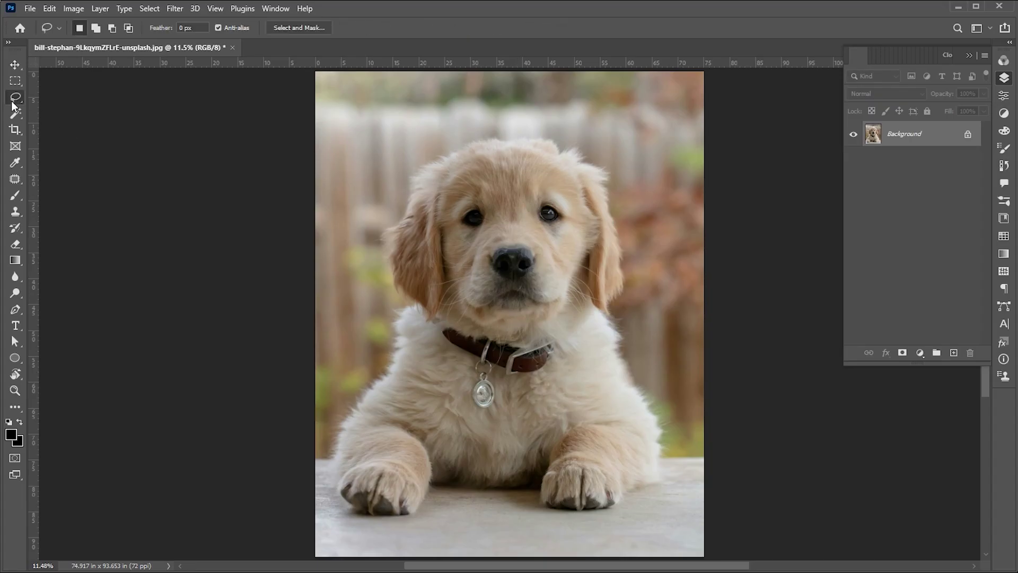
# Step: Lasso from the left canvas edge over the ear and head, down the right side, and back
pyautogui.click(58, 101)
pyautogui.moveTo(316, 455); pyautogui.dragTo(330, 434)
pyautogui.moveTo(405, 208); pyautogui.dragTo(443, 155)
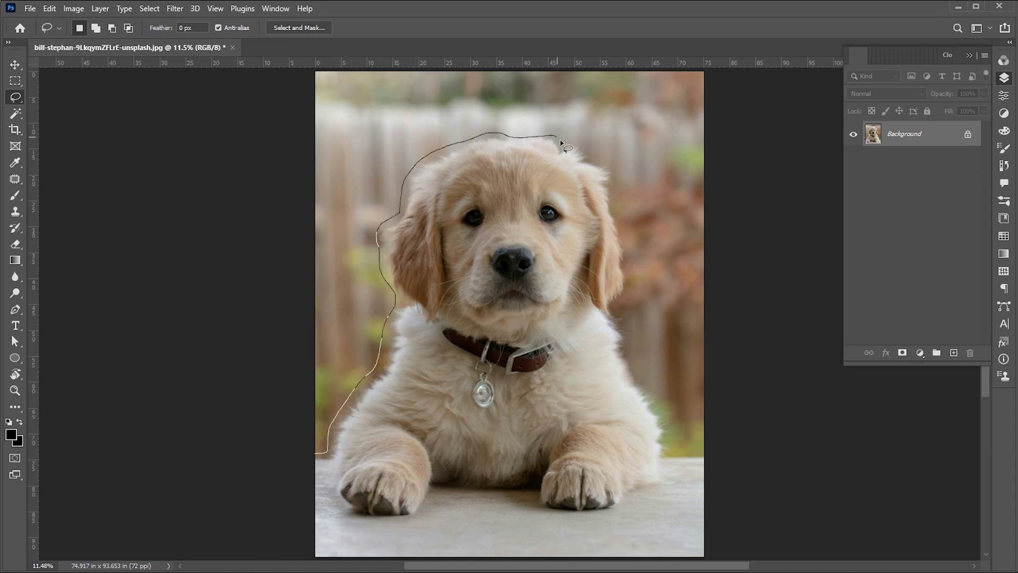
pyautogui.moveTo(603, 166); pyautogui.dragTo(622, 217)
pyautogui.moveTo(636, 275)
pyautogui.mouseDown()
pyautogui.moveTo(630, 328)
pyautogui.moveTo(715, 524)
pyautogui.moveTo(620, 566)
pyautogui.moveTo(396, 567)
pyautogui.moveTo(301, 493)
pyautogui.moveTo(305, 456)
pyautogui.mouseUp()
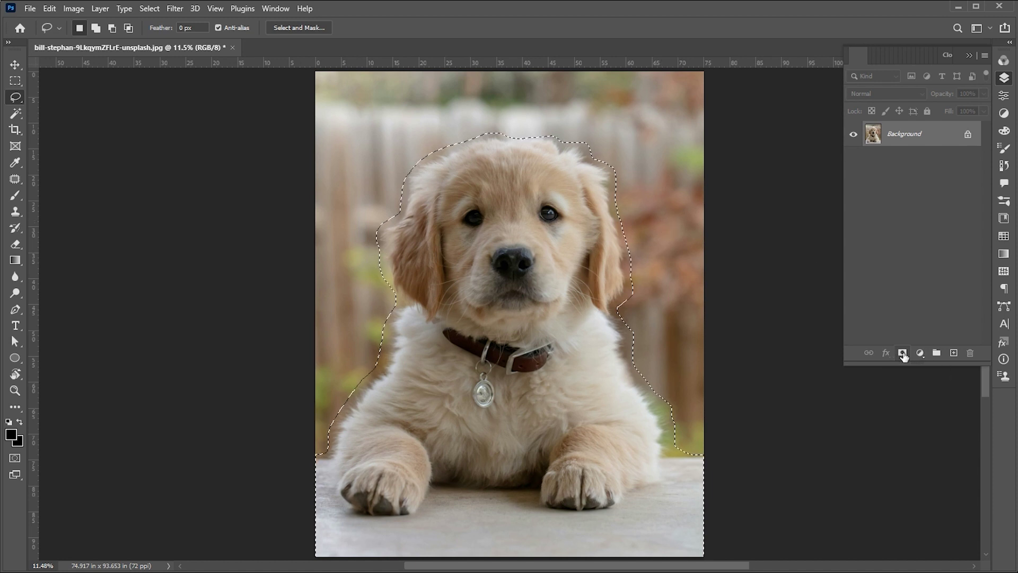
# Step: Add a layer mask from the puppy selection and open Select and Mask on it
pyautogui.click(903, 353)
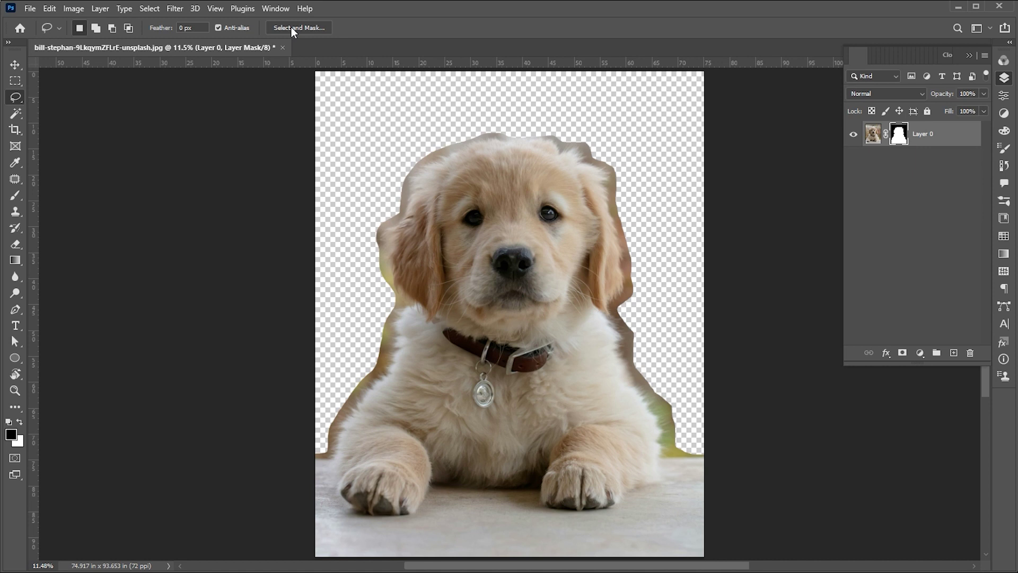
pyautogui.rightClick(897, 136)
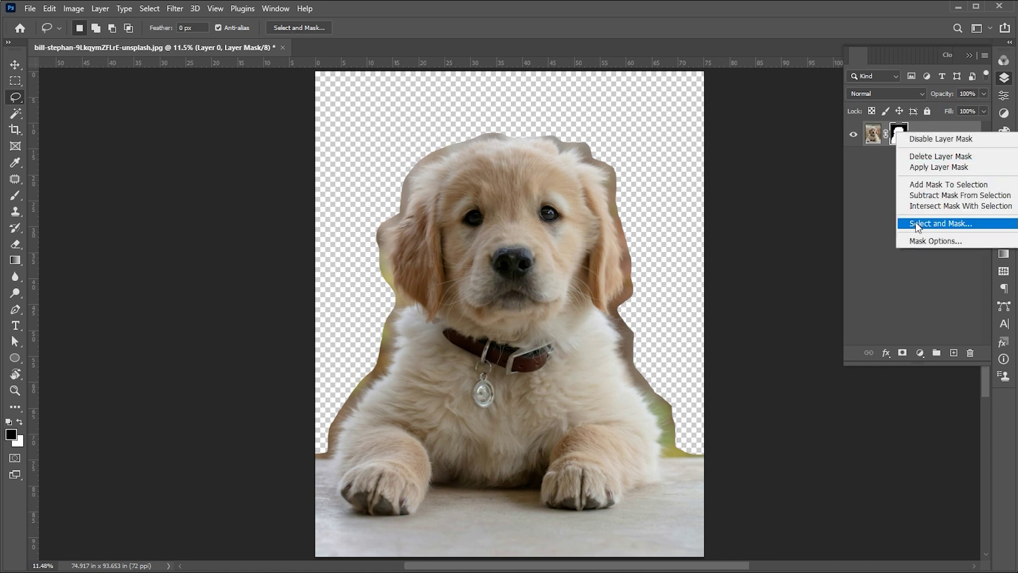
pyautogui.click(917, 226)
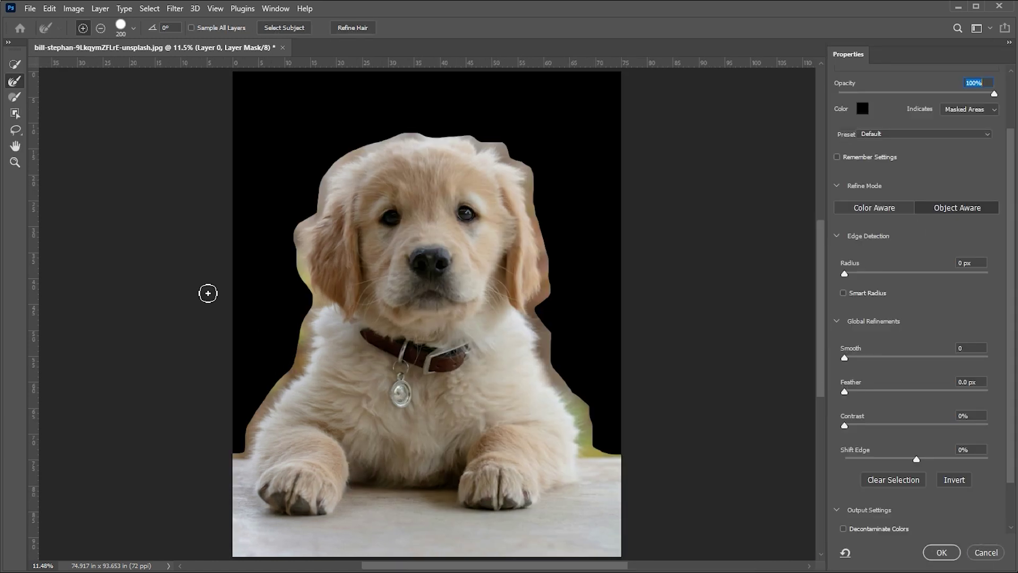
pyautogui.scroll(2, 1009, 196)
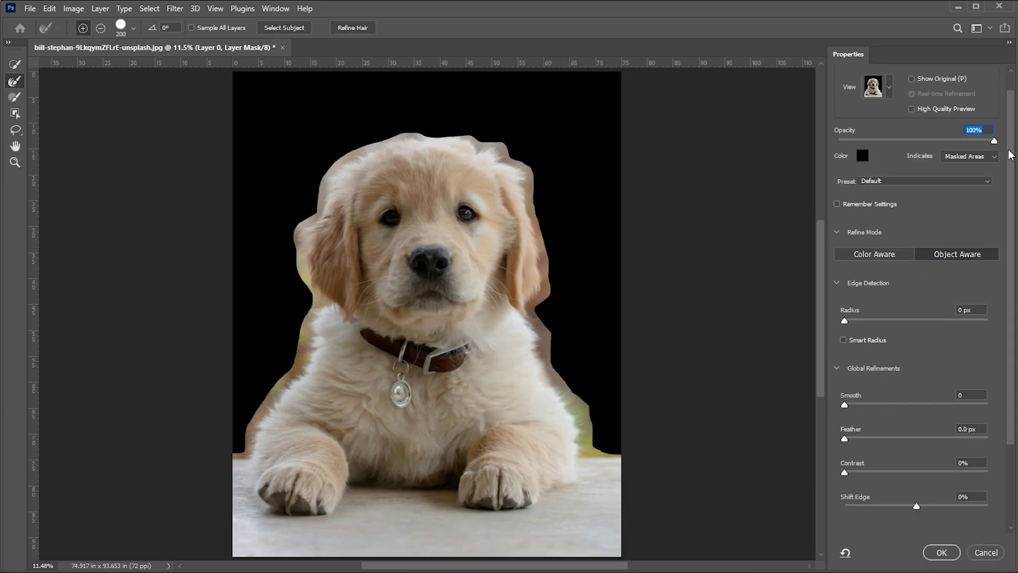
pyautogui.moveTo(995, 151)
pyautogui.mouseDown()
pyautogui.moveTo(969, 151)
pyautogui.moveTo(999, 152)
pyautogui.mouseUp()
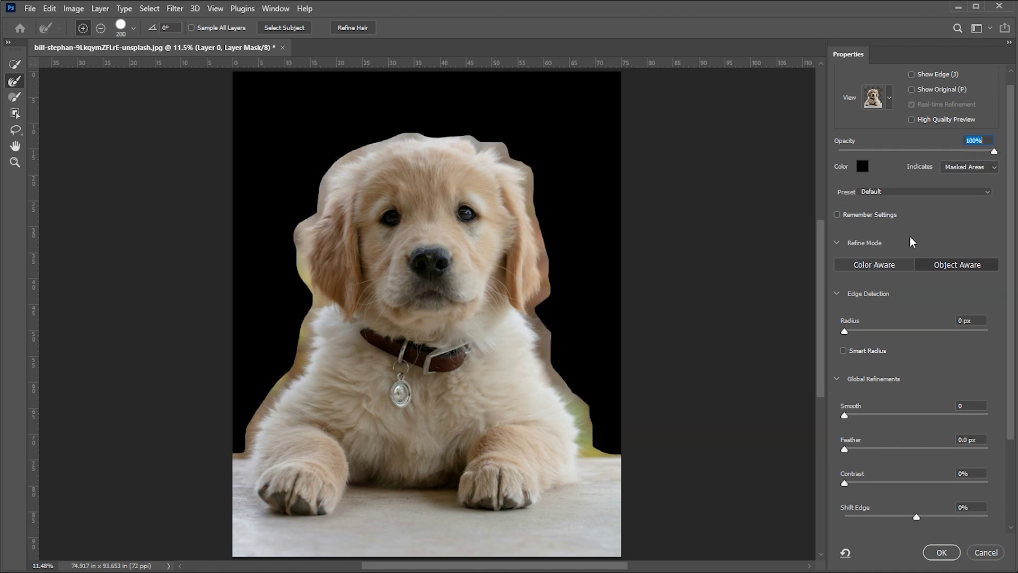
pyautogui.scroll(-1, 911, 241)
pyautogui.scroll(-1, 938, 251)
pyautogui.scroll(-1, 970, 263)
pyautogui.scroll(-1, 1002, 275)
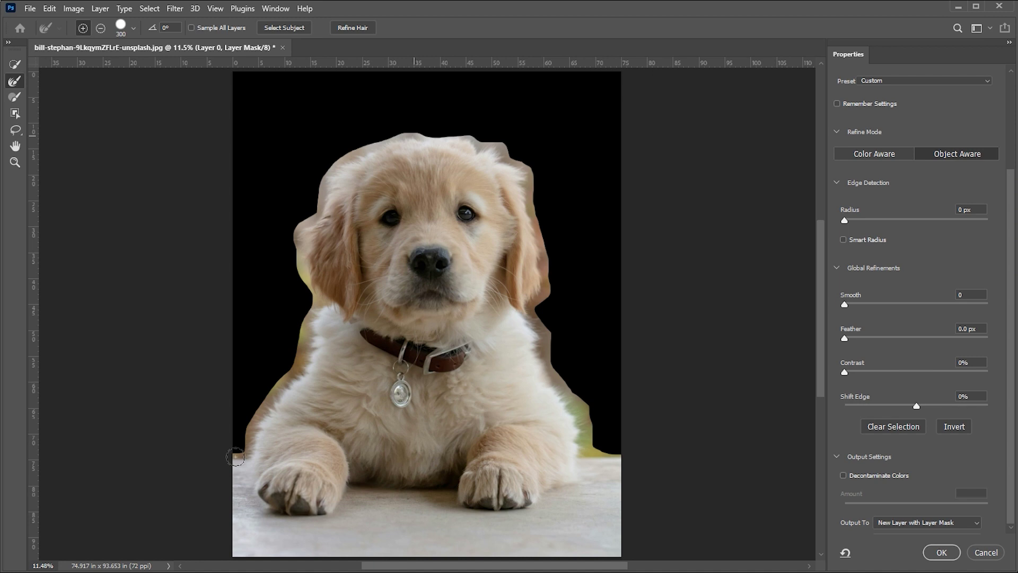
# Step: Refine fur at leg, neck, ear and right side, decontaminate colours, output as New Layer with Layer Mask
pyautogui.moveTo(235, 457); pyautogui.dragTo(285, 378)
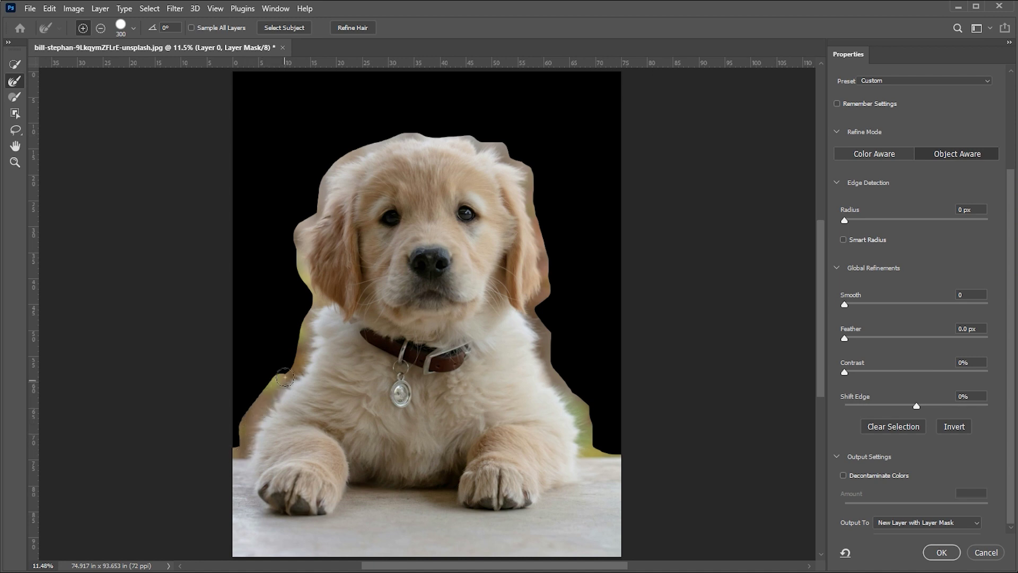
pyautogui.moveTo(306, 327); pyautogui.dragTo(322, 303)
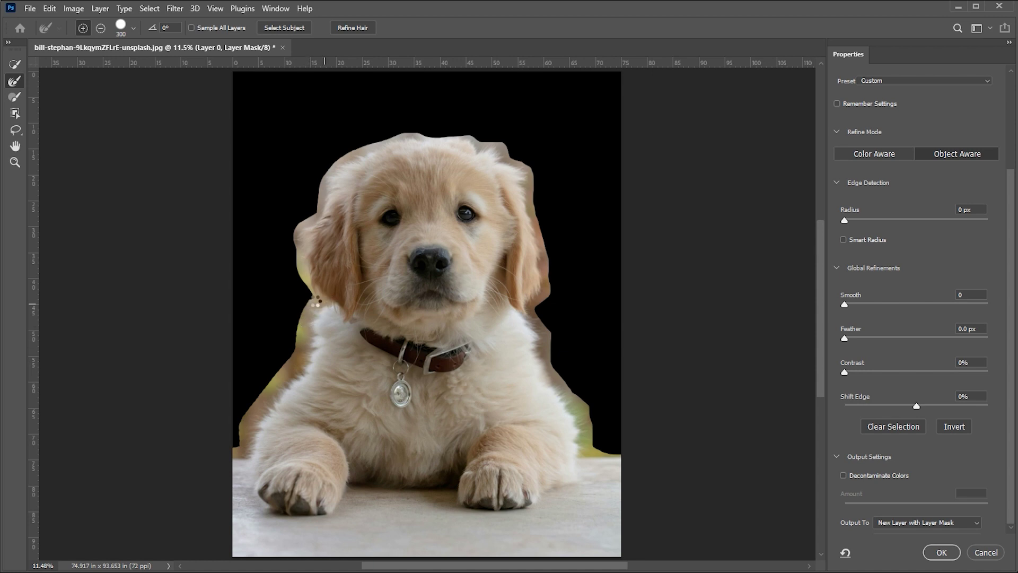
pyautogui.moveTo(316, 292)
pyautogui.mouseDown()
pyautogui.moveTo(302, 254)
pyautogui.moveTo(312, 205)
pyautogui.moveTo(357, 151)
pyautogui.moveTo(439, 130)
pyautogui.moveTo(501, 141)
pyautogui.moveTo(527, 173)
pyautogui.moveTo(542, 239)
pyautogui.moveTo(529, 315)
pyautogui.moveTo(549, 339)
pyautogui.moveTo(583, 443)
pyautogui.moveTo(660, 438)
pyautogui.mouseUp()
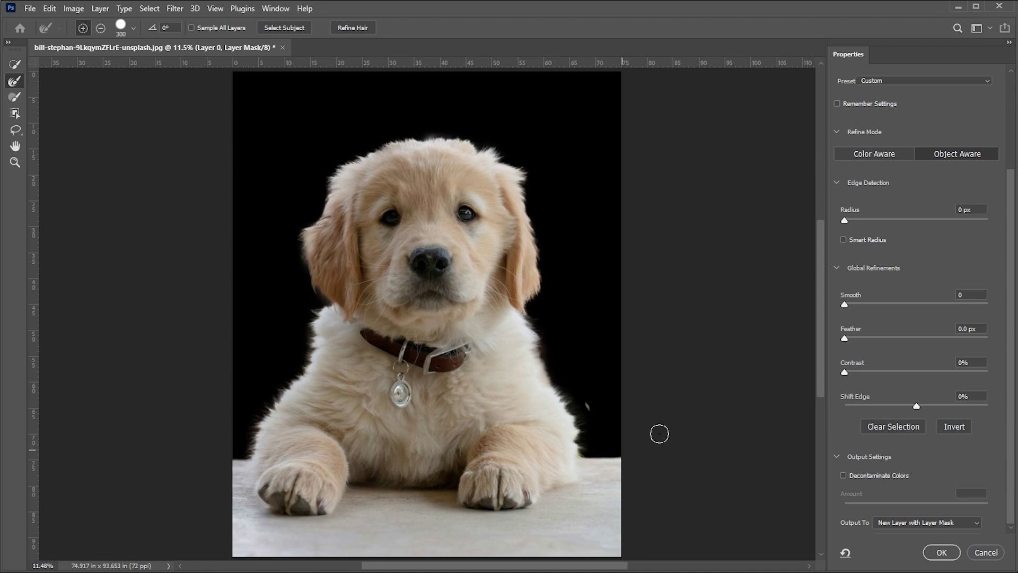
pyautogui.moveTo(585, 405); pyautogui.dragTo(617, 424)
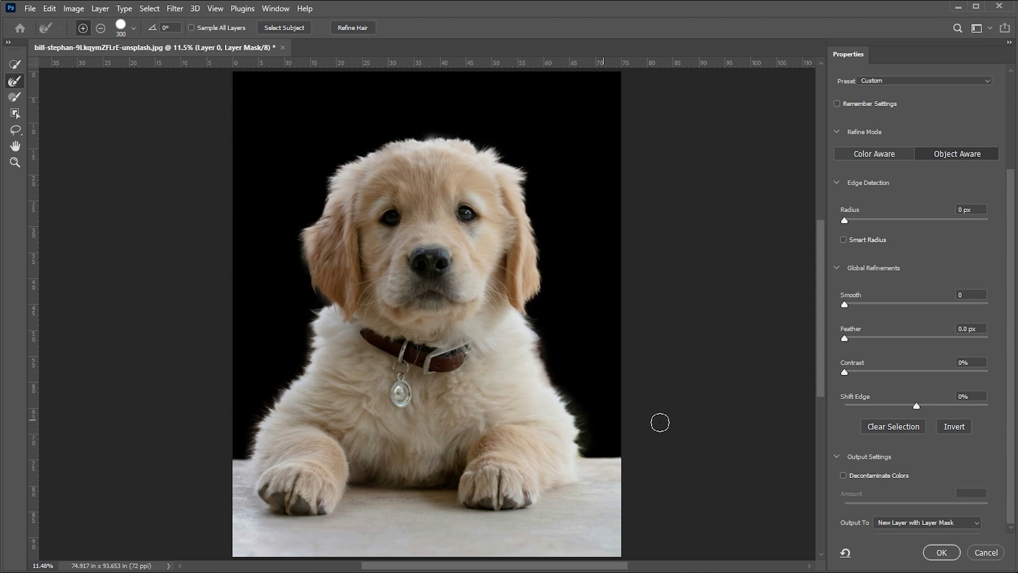
pyautogui.click(844, 476)
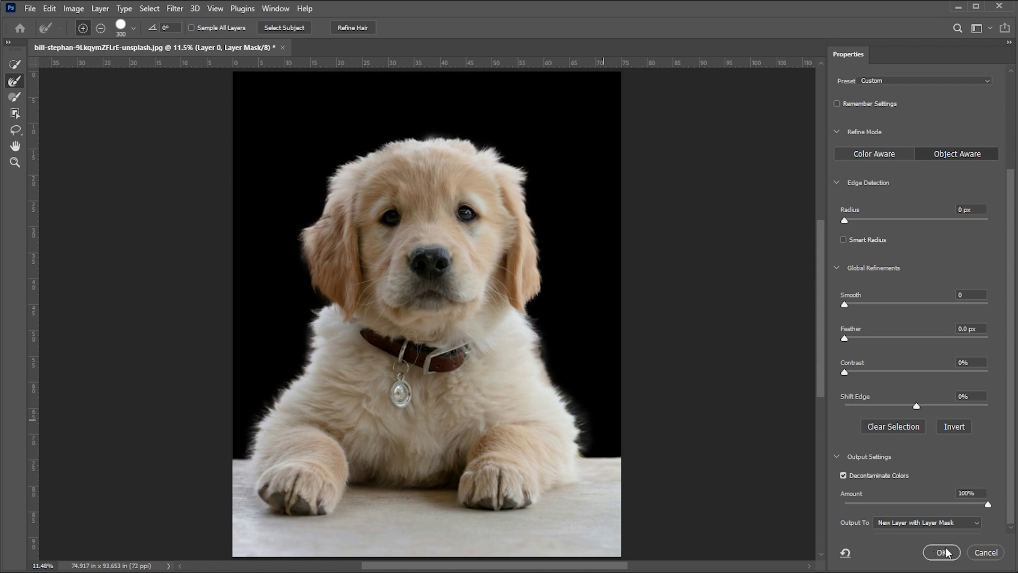
pyautogui.click(942, 552)
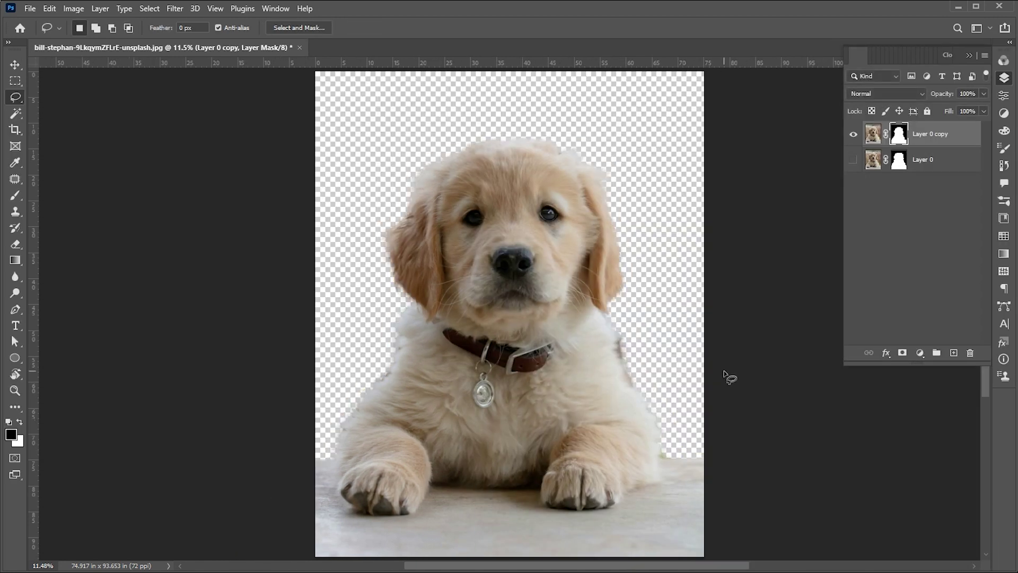
# Step: Add a Solid Color fill layer below Layer 0 copy and change its colour to olive
pyautogui.click(920, 353)
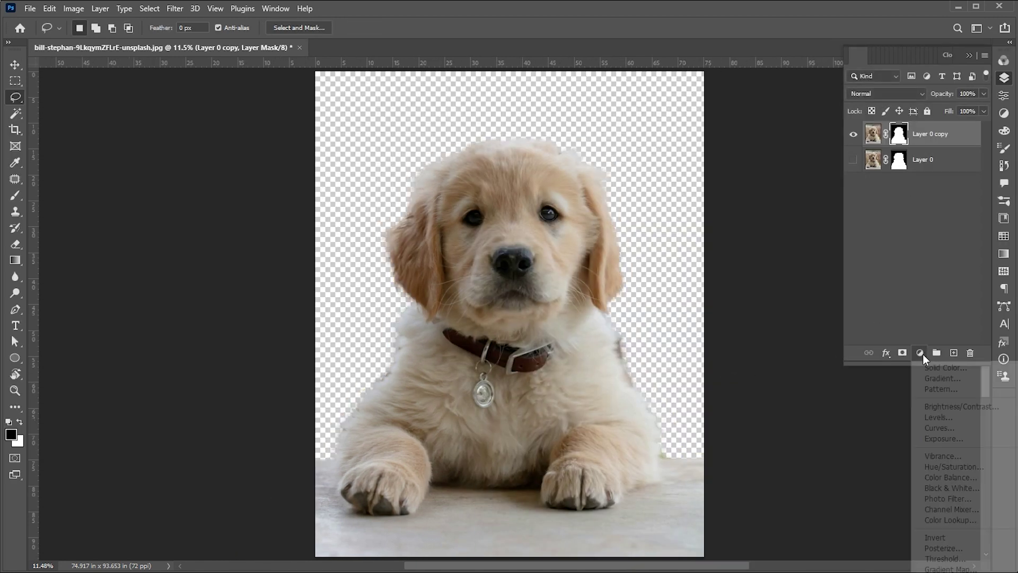
pyautogui.click(938, 364)
pyautogui.click(920, 226)
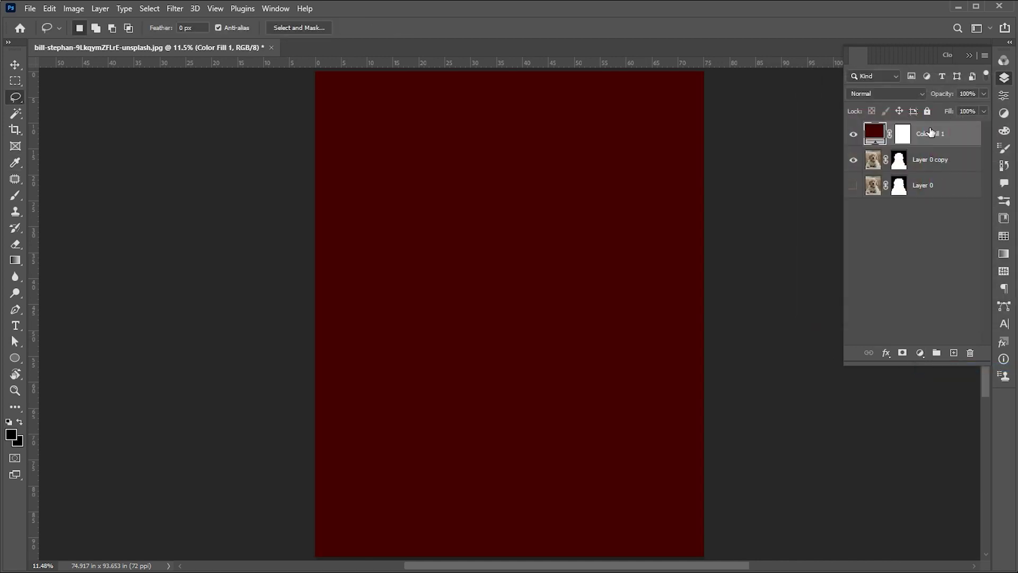
pyautogui.moveTo(937, 83); pyautogui.dragTo(893, 83)
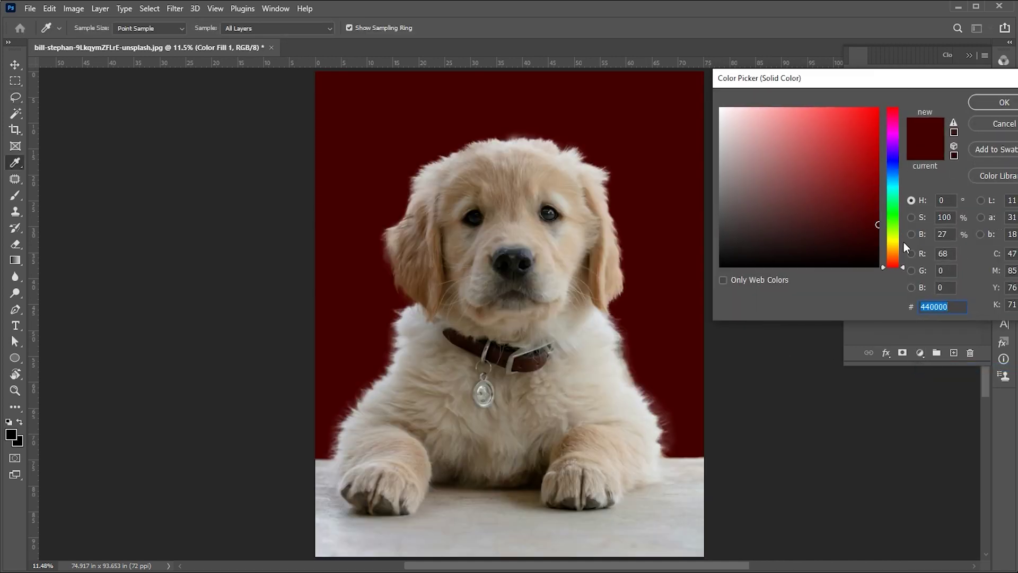
pyautogui.moveTo(896, 265)
pyautogui.mouseDown()
pyautogui.moveTo(916, 160)
pyautogui.moveTo(916, 239)
pyautogui.mouseUp()
pyautogui.click(991, 102)
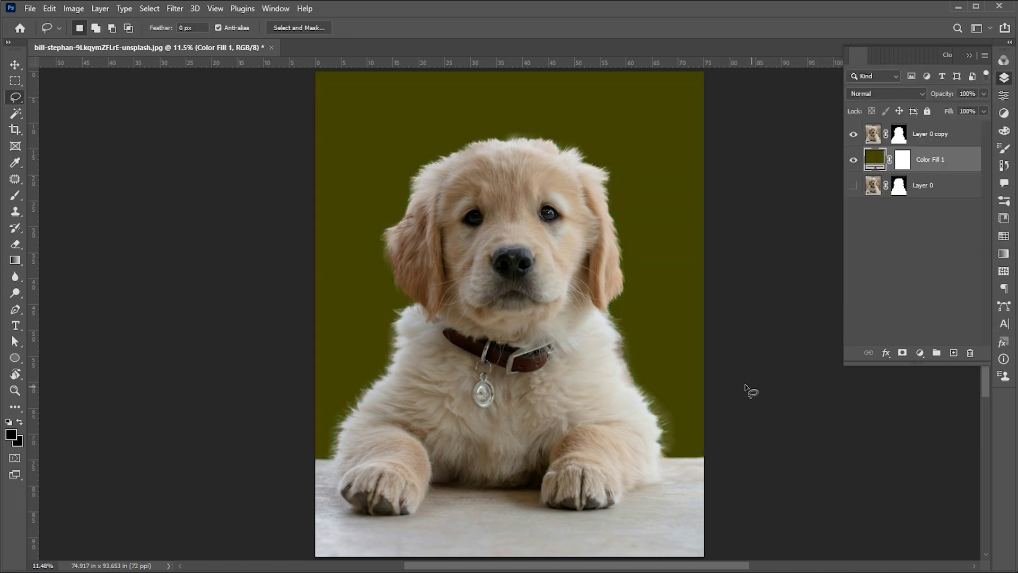